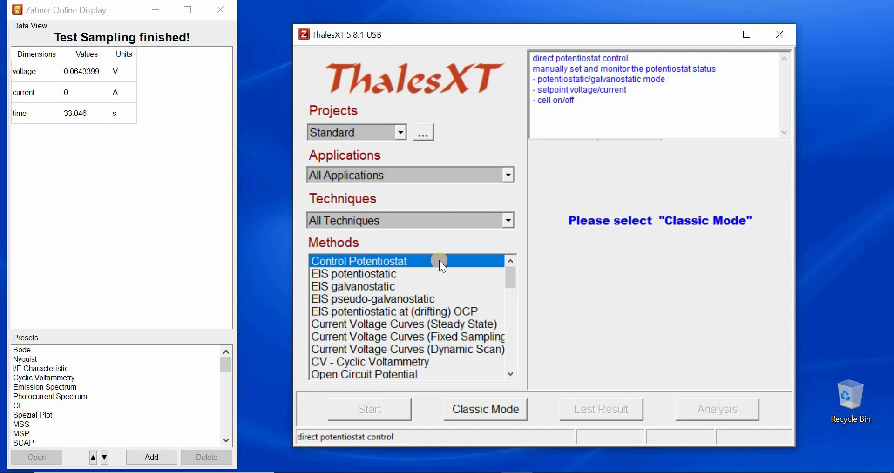
Step: View the parameters of the Current Voltage Curves (Steady State) and Cyclic Voltammetry methods, and return to EIS potentiostatic
left_click(371, 272)
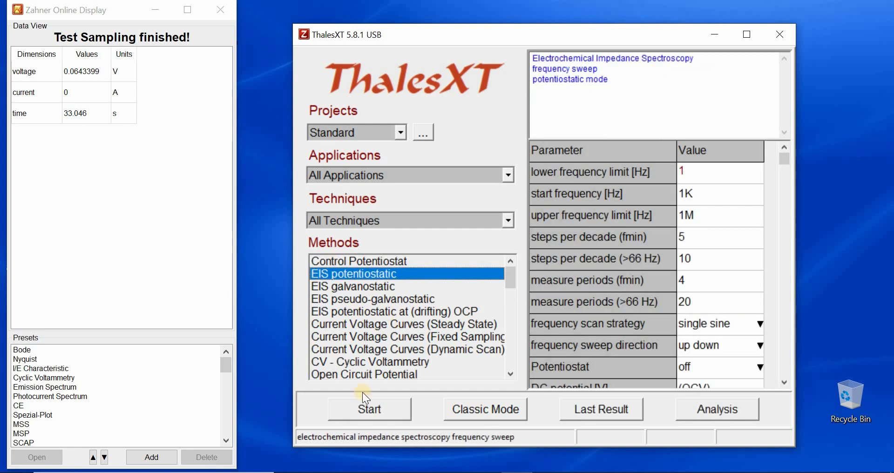
left_click(386, 324)
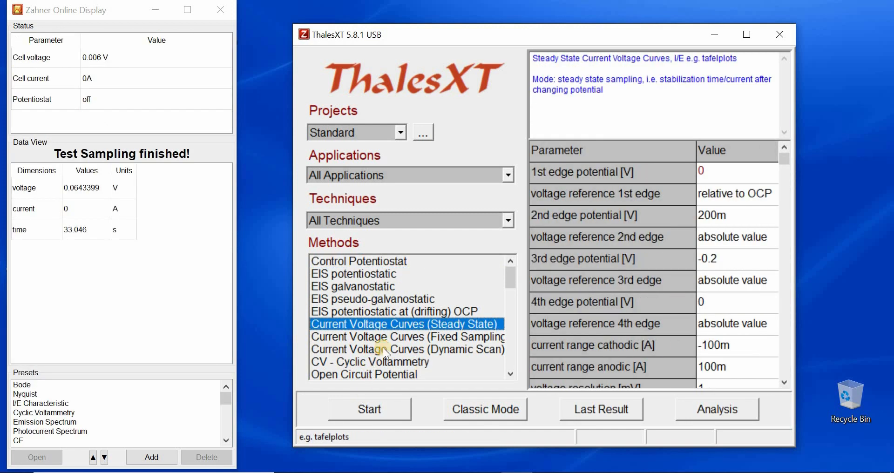
left_click(384, 362)
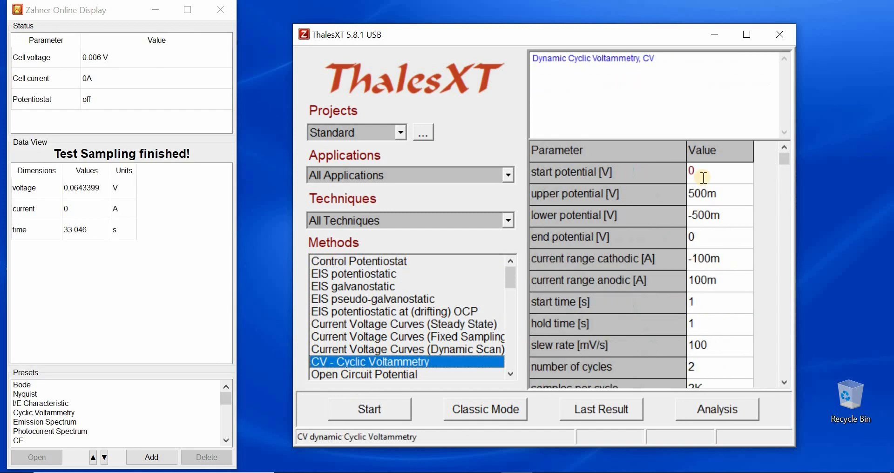
left_click(350, 274)
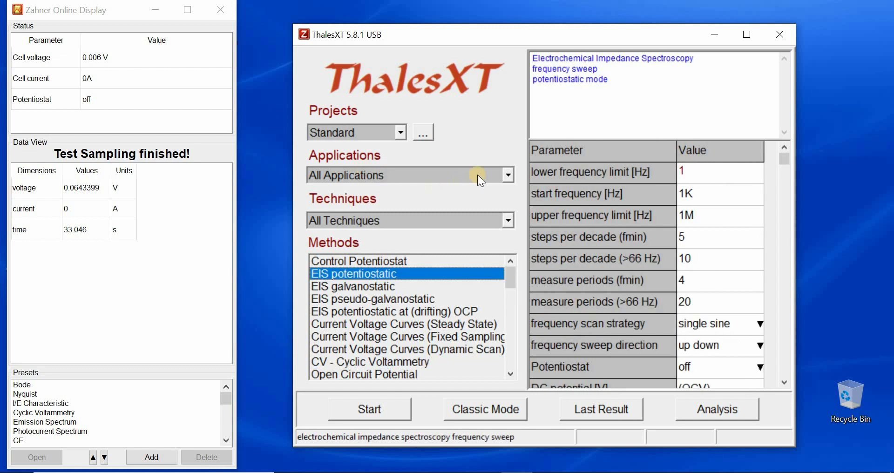
Step: Filter the methods by the Batteries application and look through the resulting list
left_click(508, 172)
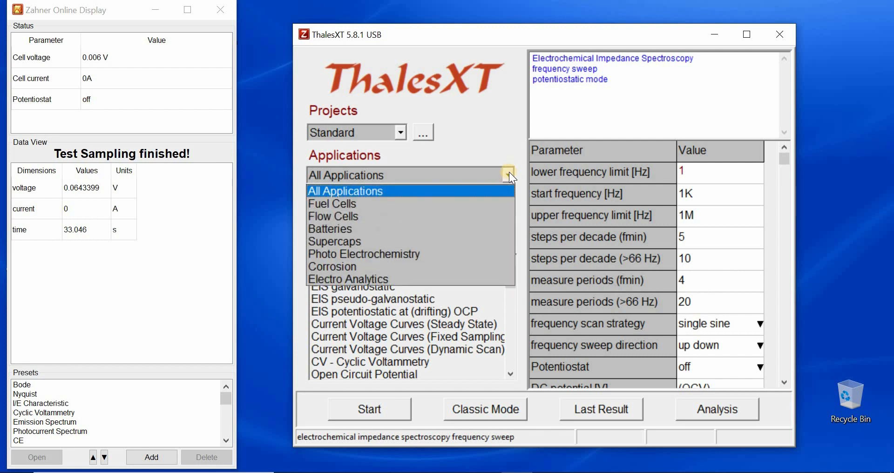
left_click(387, 228)
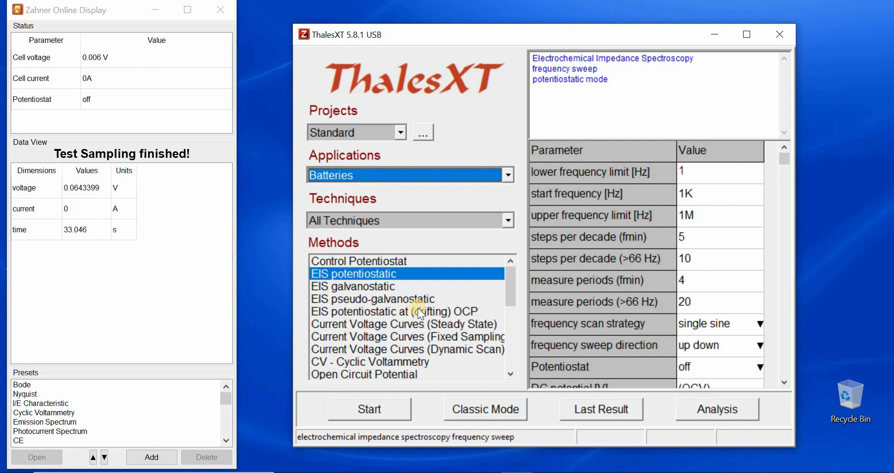
scroll(417, 307, "down", 4)
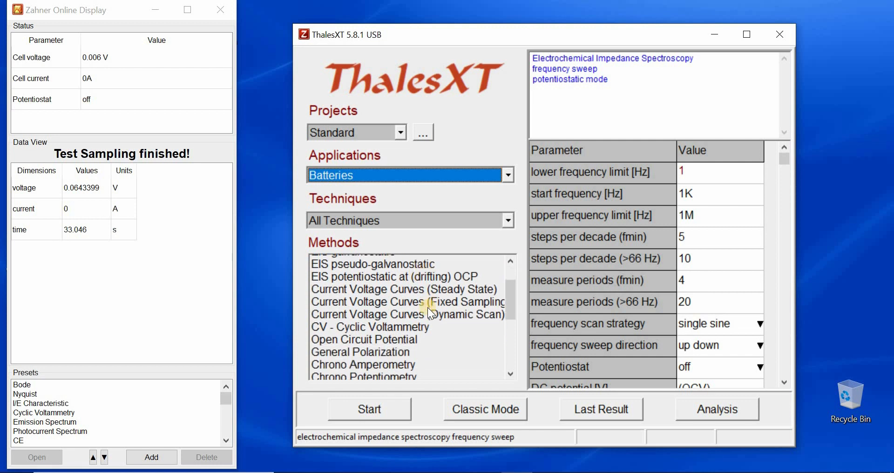
Step: Filter the methods by Photo Electrochemistry and view the descriptions of Absorbance CV and Controlled IMPS/IMVS
left_click(508, 175)
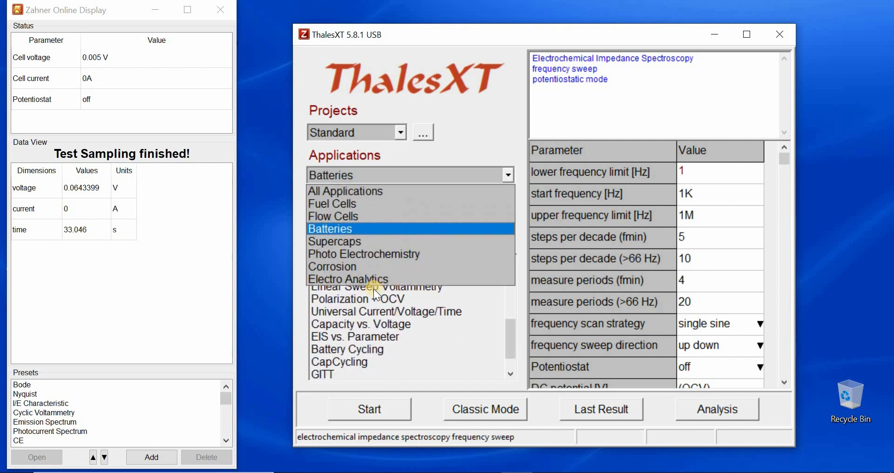
left_click(387, 253)
left_click(419, 287)
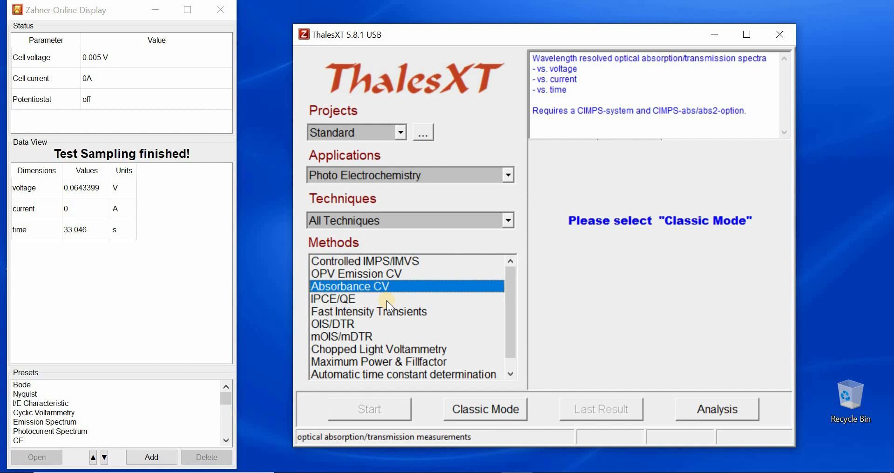
left_click(354, 263)
Step: Reset the application filter to All Applications and set it to Batteries
left_click(507, 174)
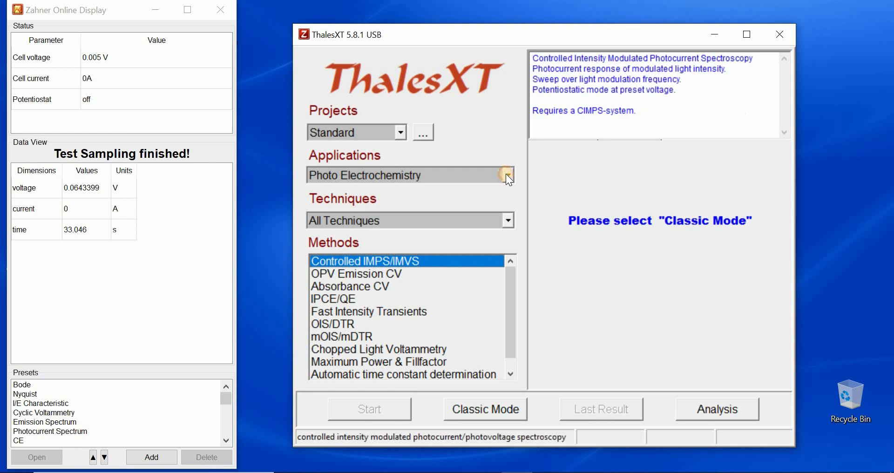
left_click(405, 237)
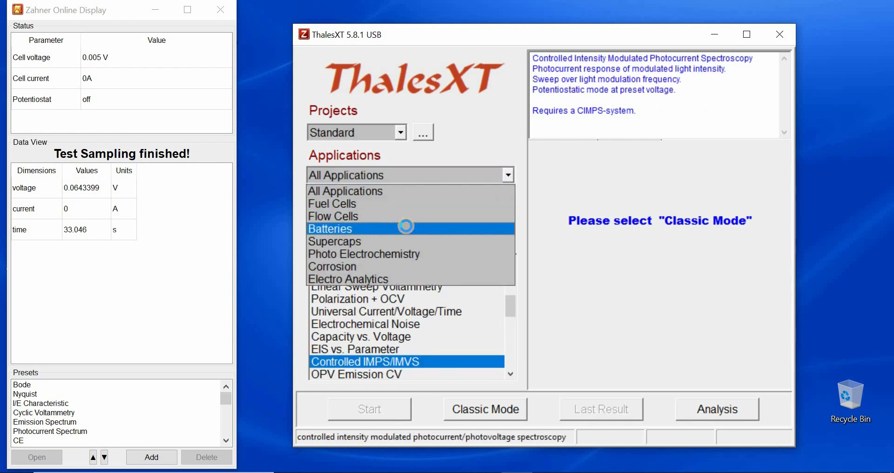
left_click(421, 227)
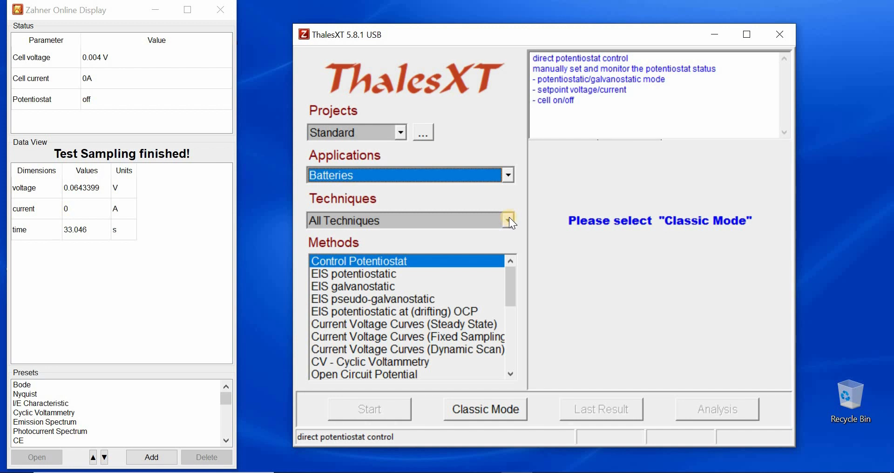
Step: Browse the battery methods under the static and dynamic DC techniques, and filter them by AC-Techniques
left_click(506, 219)
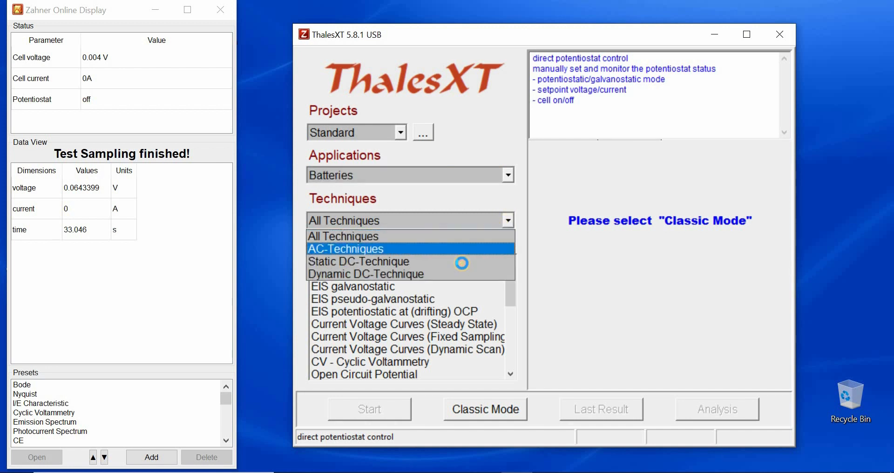
left_click(393, 281)
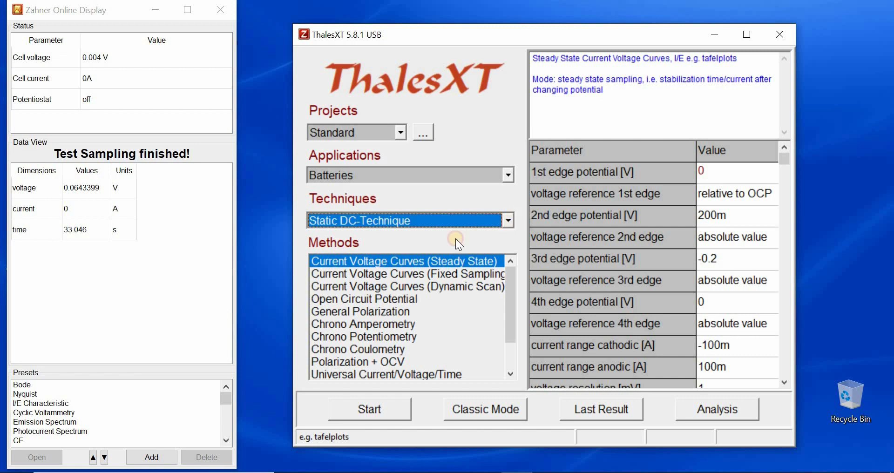
left_click(410, 222)
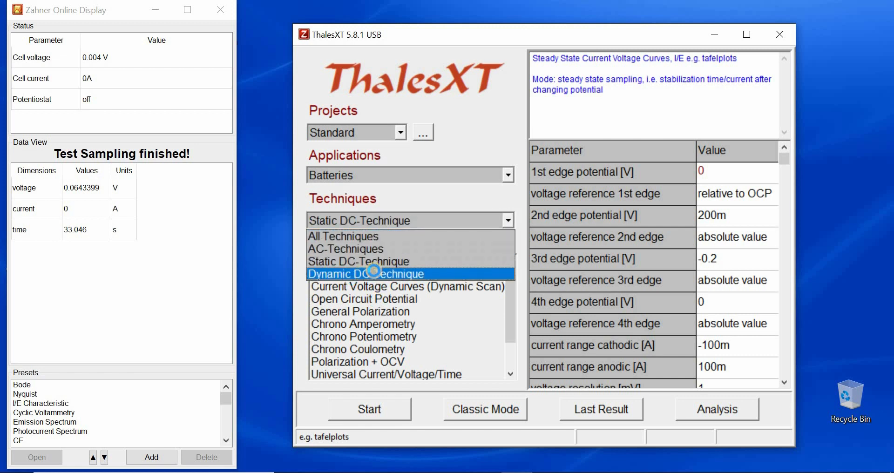
key("Return")
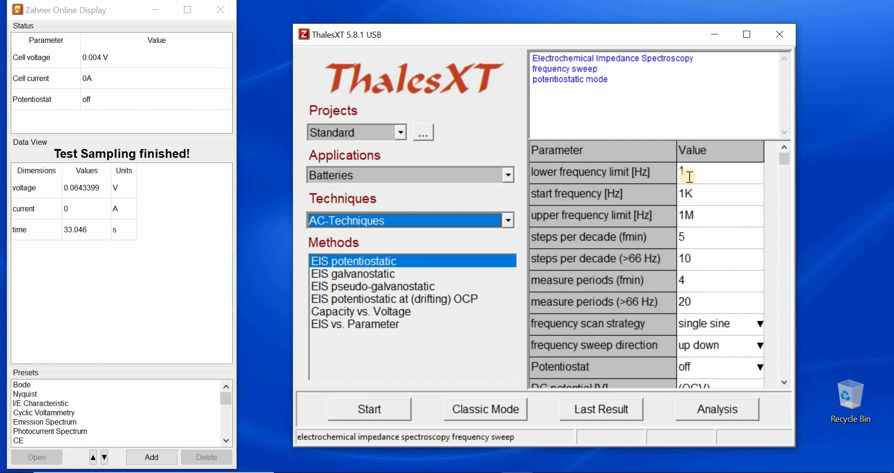
Step: Accept frequency limits of 1 Hz and 1 MHz, a 1 kHz start frequency, and 5 and 10 steps per decade
left_click_drag(690, 175, 666, 175)
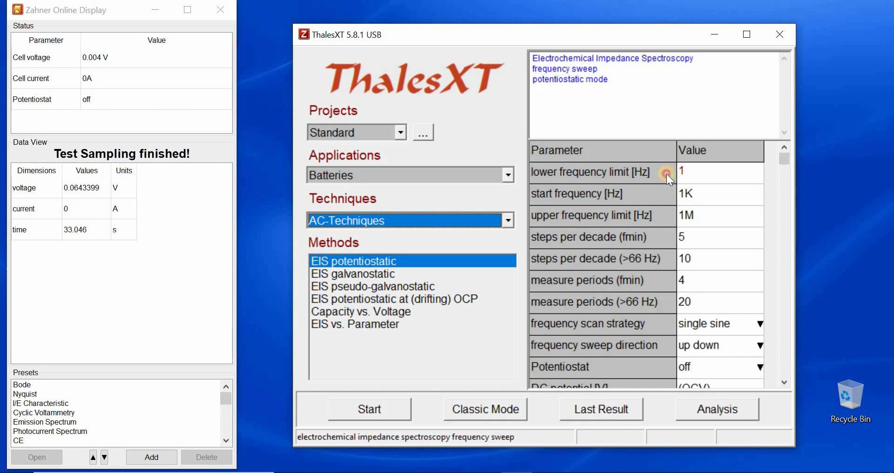
left_click(690, 175)
left_click(705, 217)
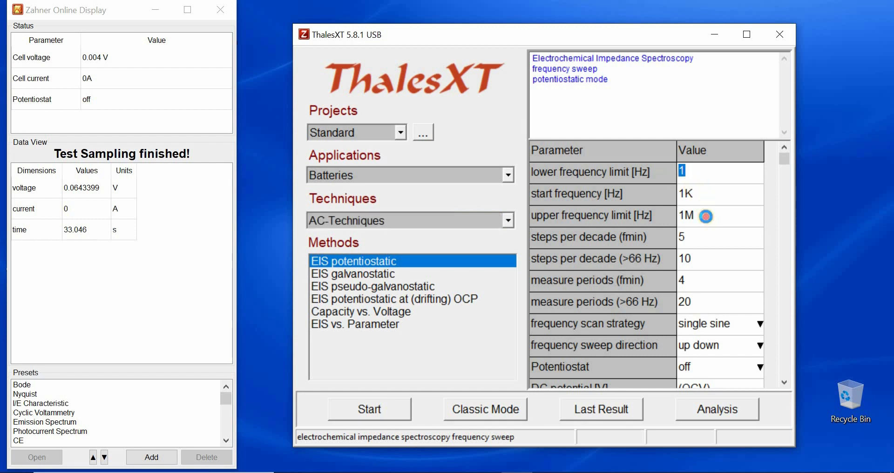
left_click(706, 232)
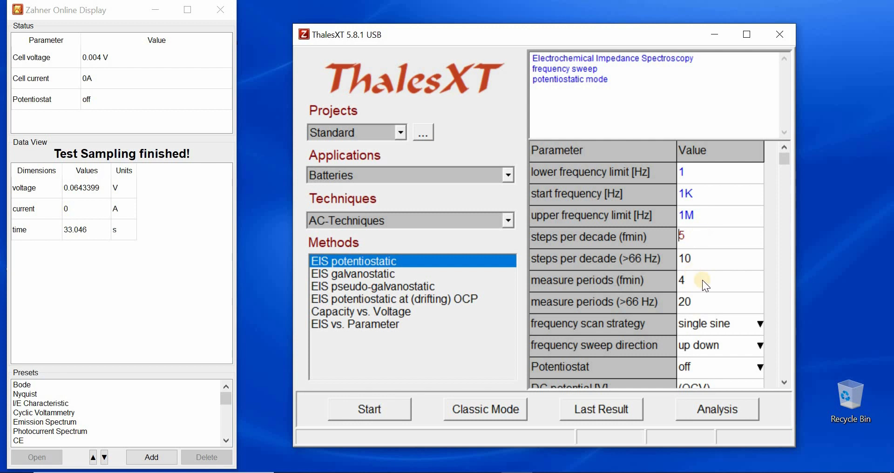
left_click(705, 265)
Step: Set the frequency scan strategy to single sine and the frequency sweep direction to up down
left_click(786, 380)
left_click(785, 379)
left_click(757, 280)
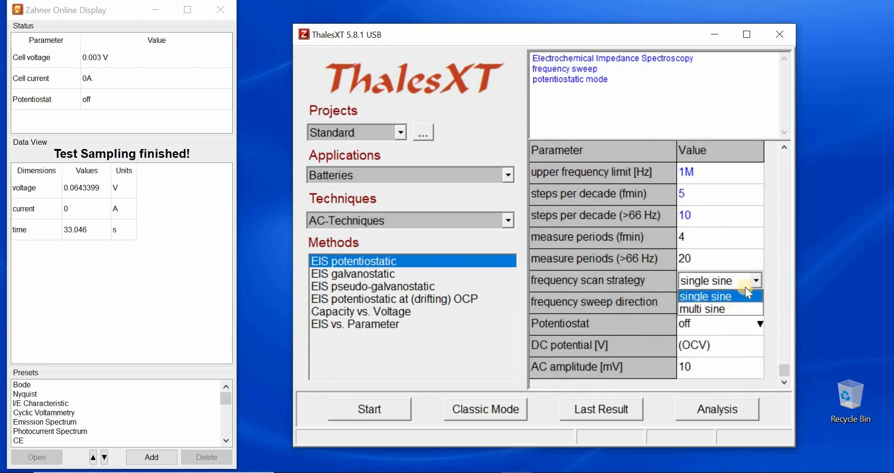
left_click(733, 297)
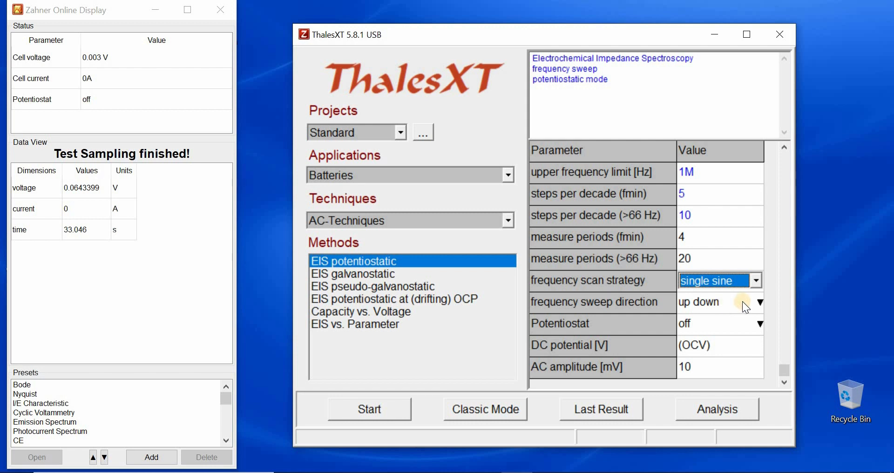
left_click(762, 298)
left_click(759, 301)
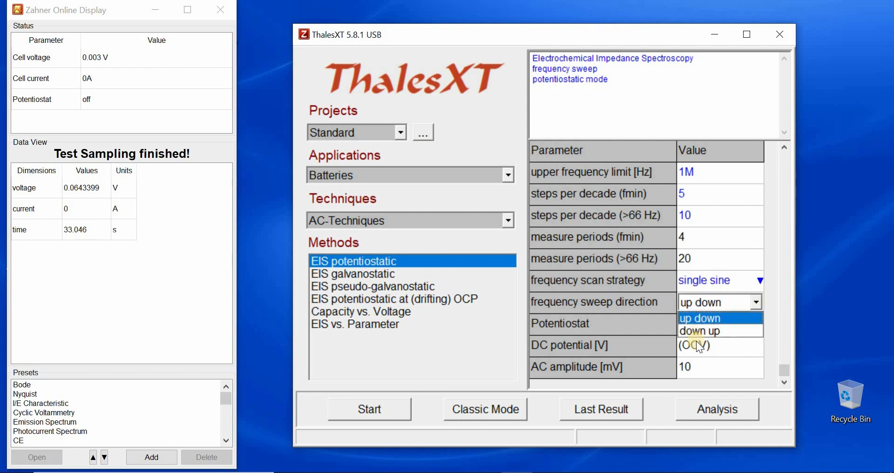
left_click(756, 326)
Step: Switch the potentiostat on for the EIS potentiostatic method
left_click(756, 326)
left_click(756, 324)
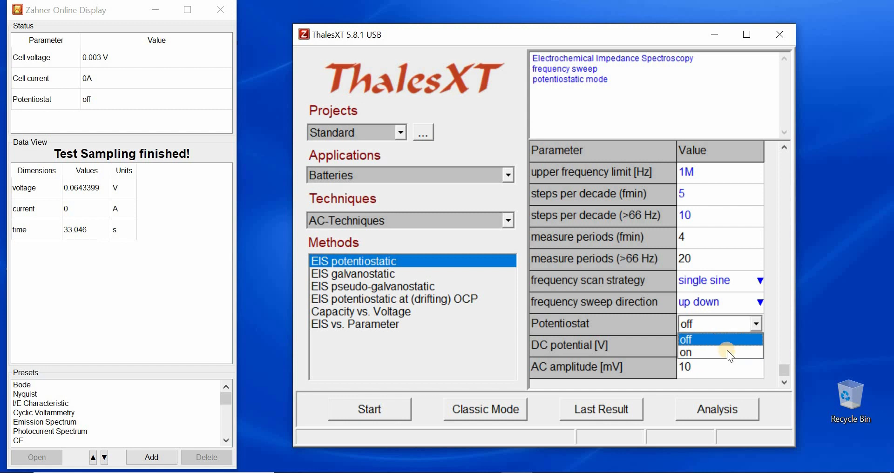
left_click(725, 343)
left_click(694, 327)
left_click(685, 351)
Step: Set the DC potential to 100 mV
left_click(712, 349)
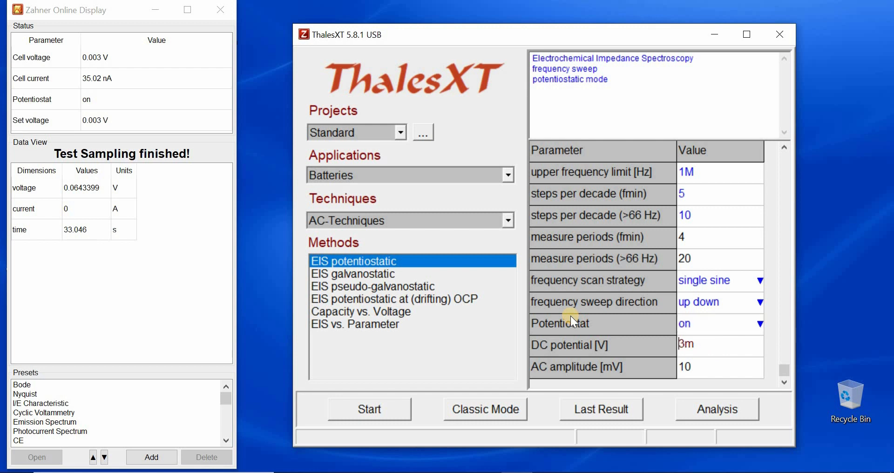
key("shift+End")
type("100m")
key("Return")
Step: Run the potentiostatic impedance measurement, accept its description and leave the spectra dialog without saving
left_click(368, 407)
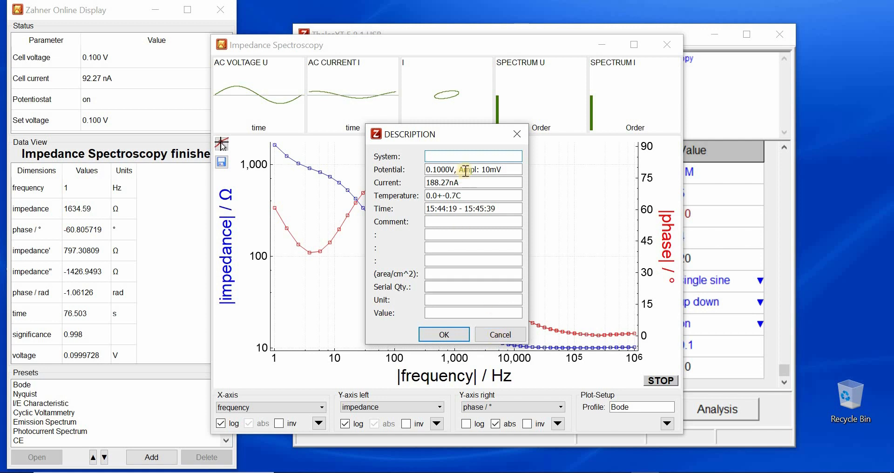
left_click(456, 334)
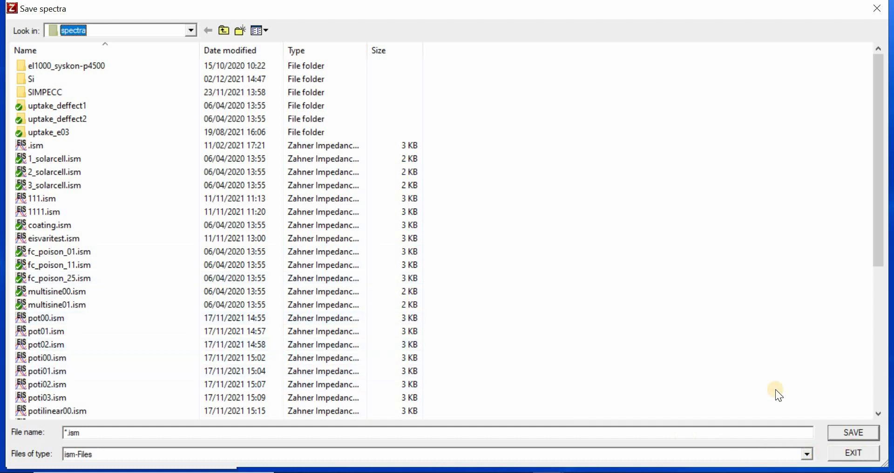
key("Escape")
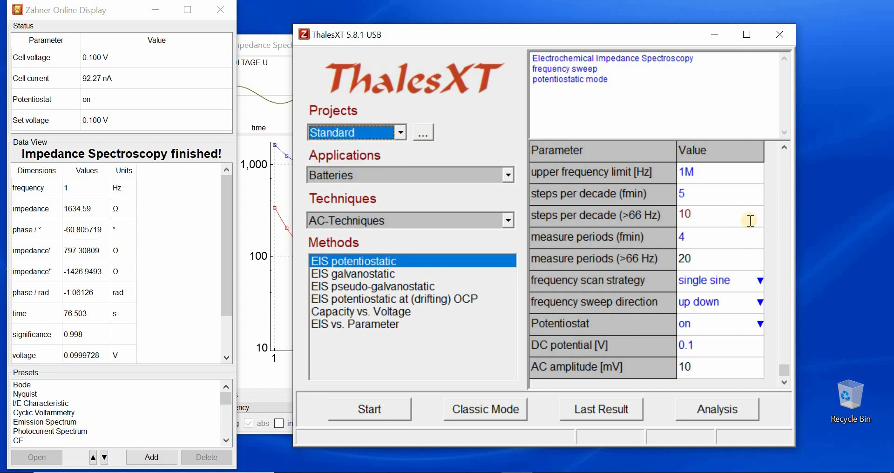
Step: View the project management options and switch the project from Standard to Zahner
left_click(702, 172)
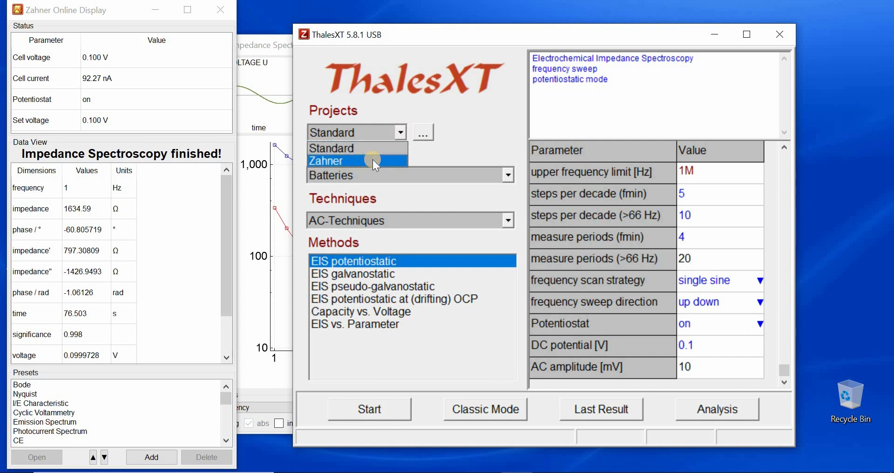
left_click(424, 134)
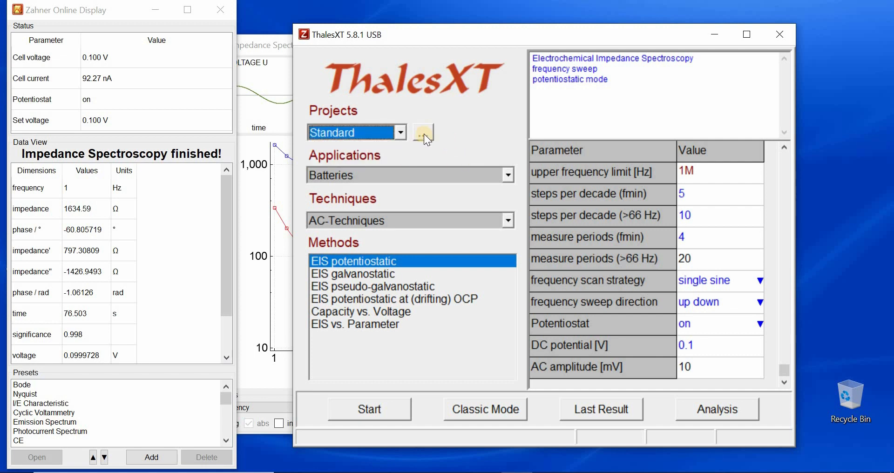
left_click(427, 139)
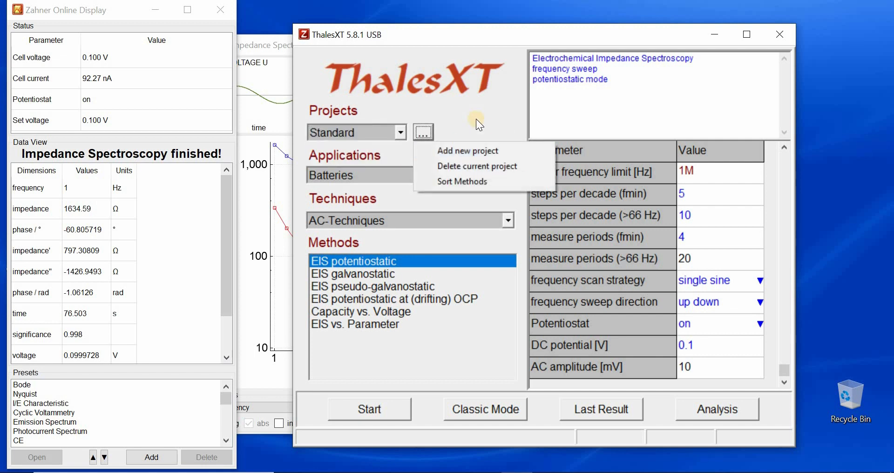
left_click(396, 131)
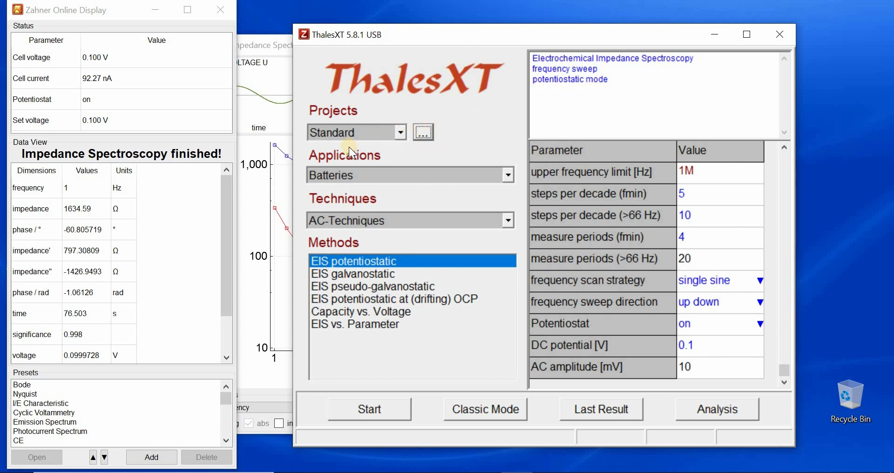
left_click(346, 156)
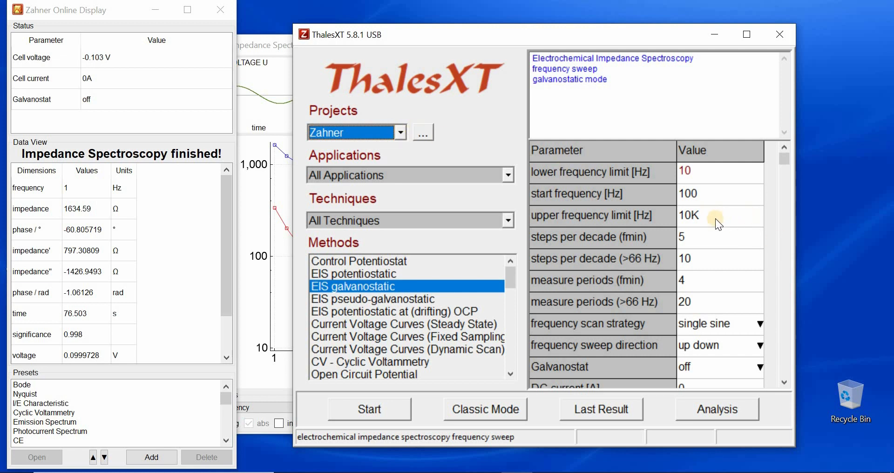
Step: Switch the project to Standard and back to Zahner to compare their EIS parameters
left_click(401, 131)
key("Return")
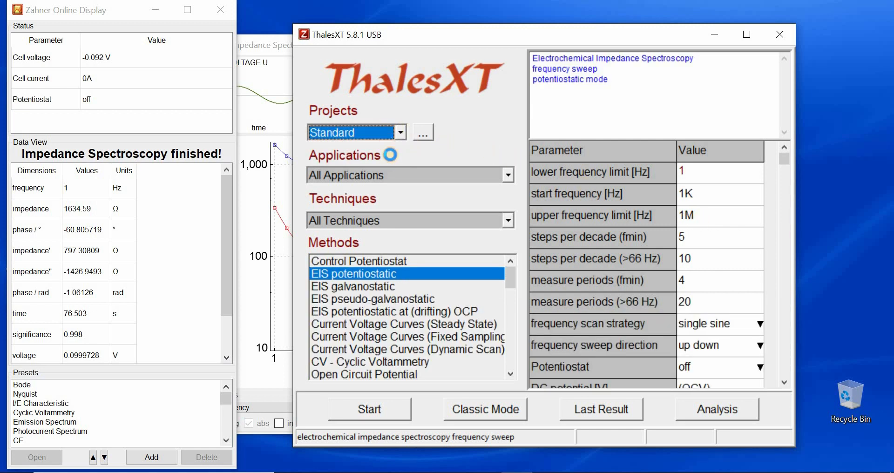
left_click(400, 132)
key("Down")
key("Return")
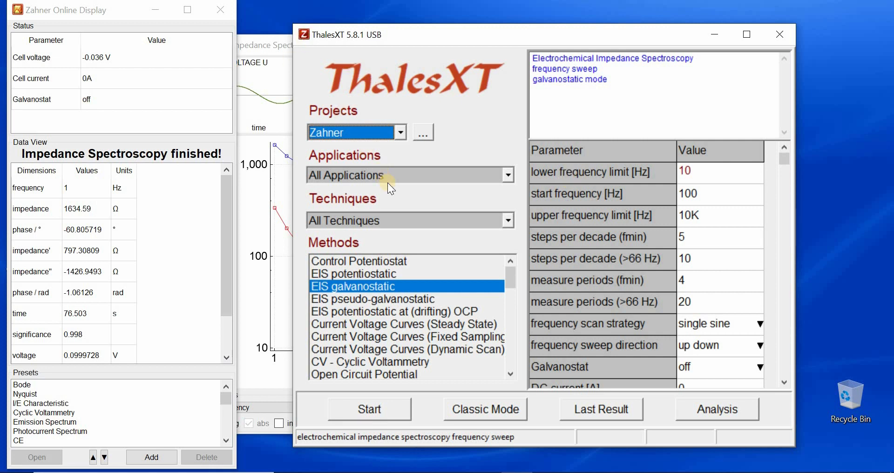
Step: Switch the Thales interface to Classic-Mode
right_click(382, 141)
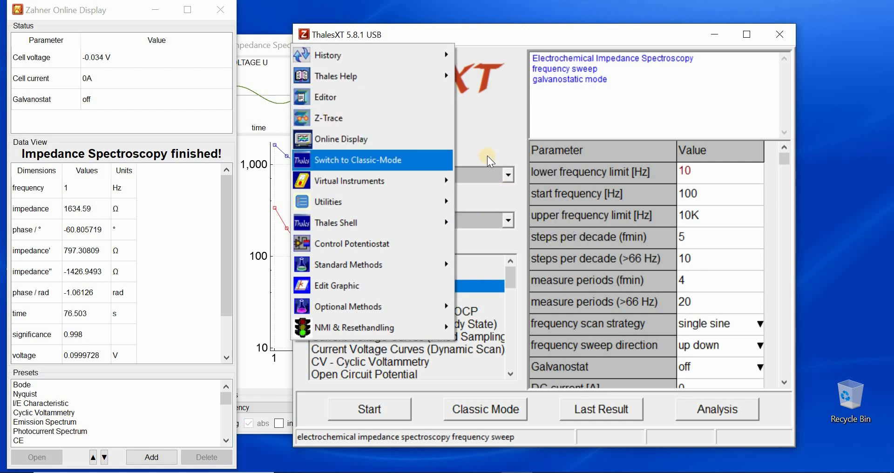
left_click(410, 161)
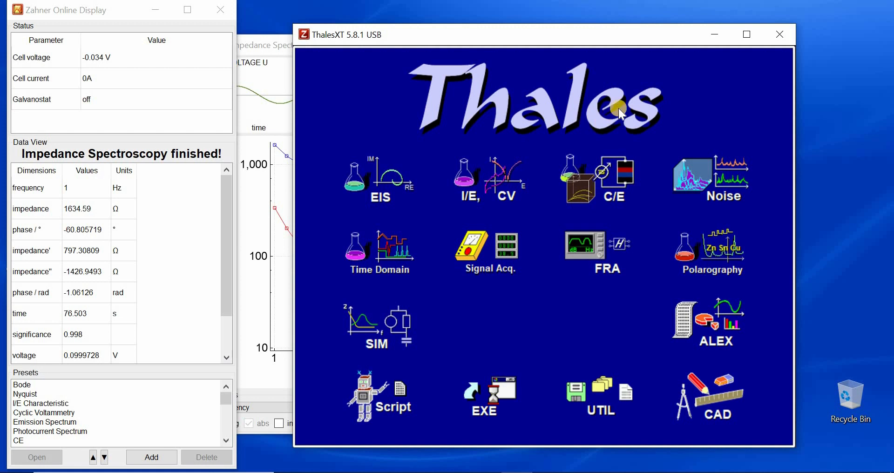